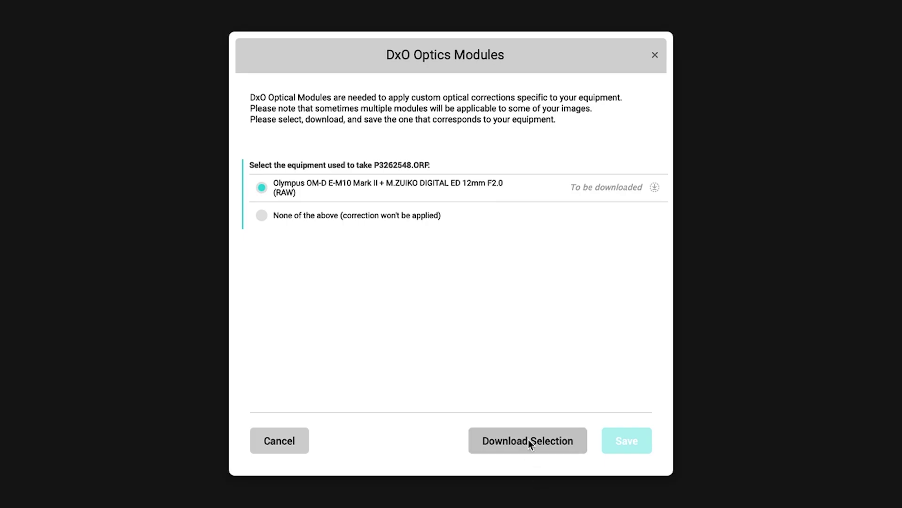
Download the OM-D E-M10 Mark II + M.ZUIKO 12mm F2.0 module, then expand the Olympus camera list.
click(529, 441)
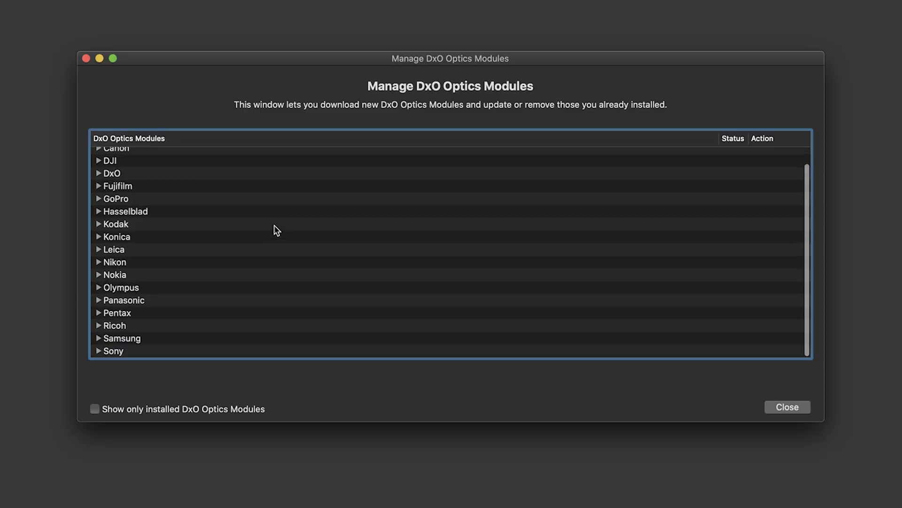
click(98, 288)
scroll(225, 298, down, 5)
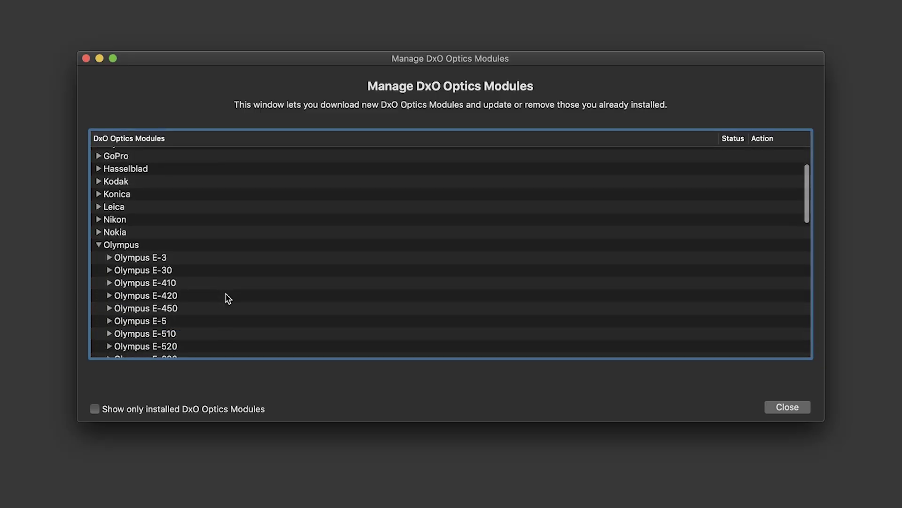
scroll(226, 298, down, 6)
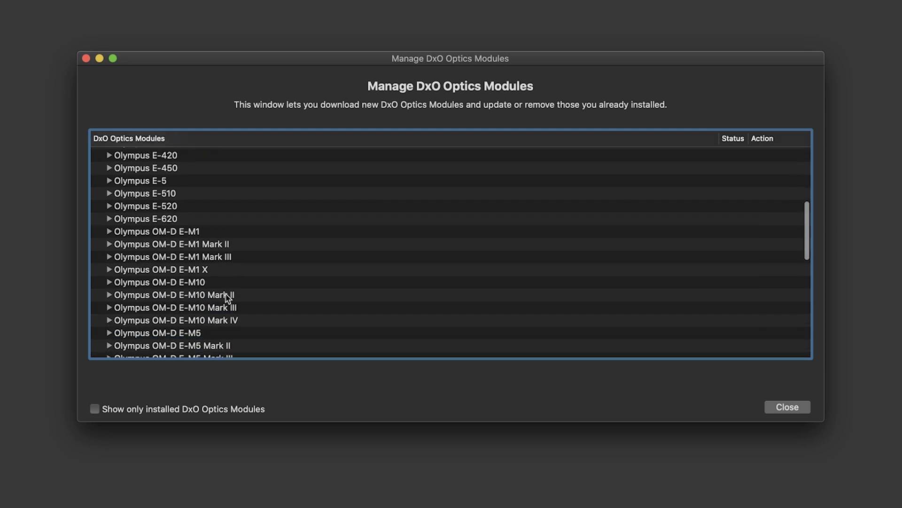
Expand the OM-D E-M1 Mark III entry and scroll through its lens modules.
click(109, 253)
scroll(271, 309, down, 6)
scroll(272, 309, down, 10)
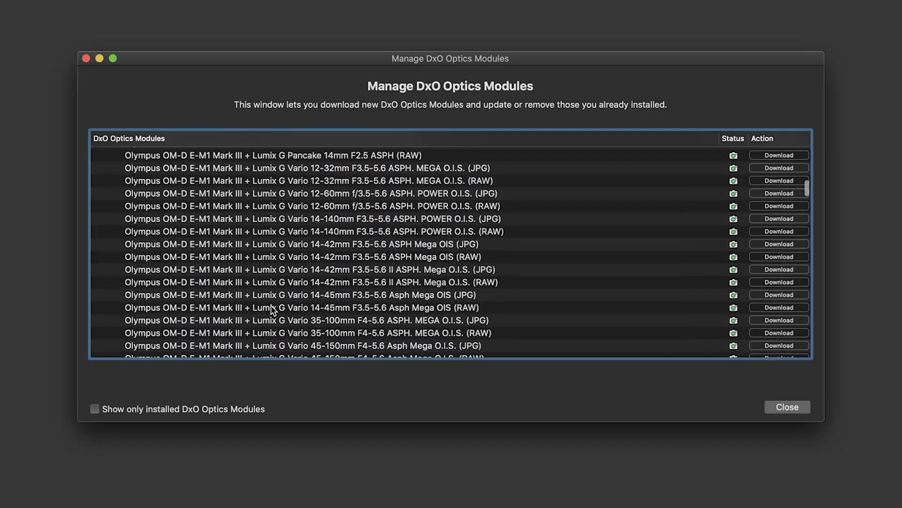
scroll(272, 310, down, 10)
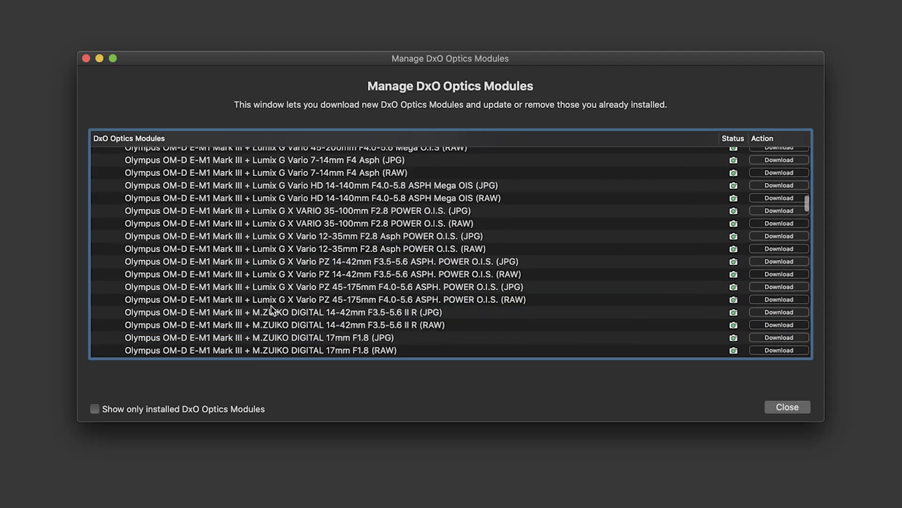
scroll(270, 305, down, 8)
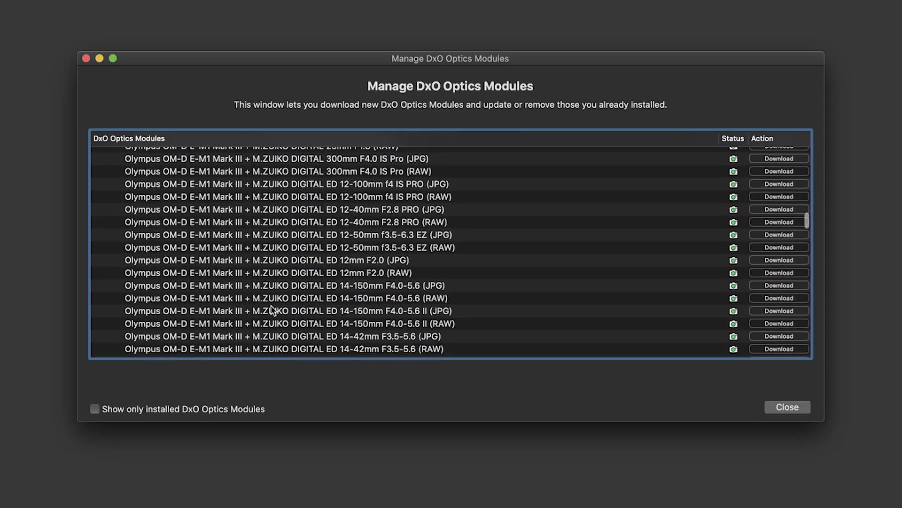
scroll(271, 306, down, 9)
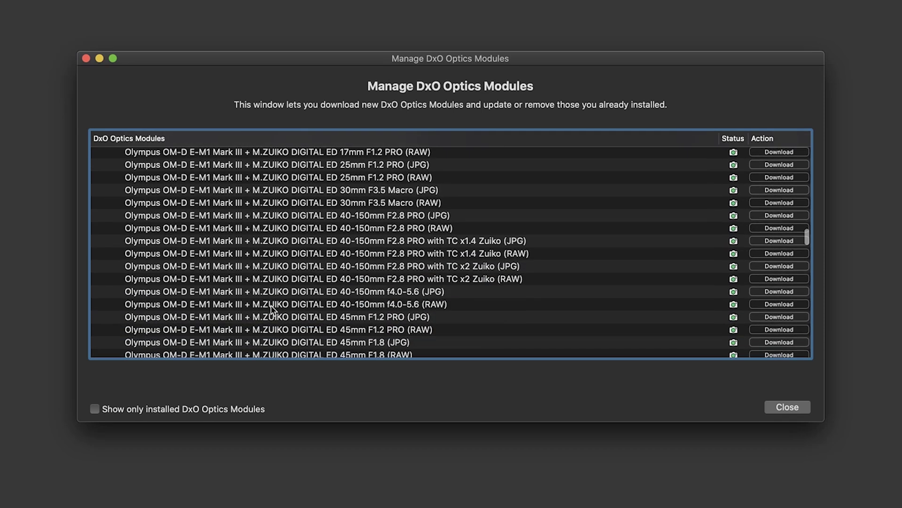
scroll(271, 308, down, 10)
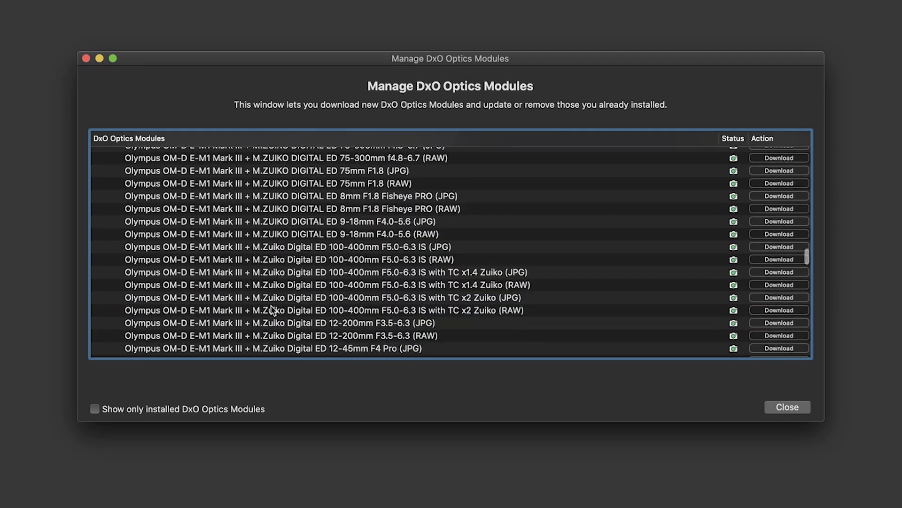
scroll(272, 310, down, 5)
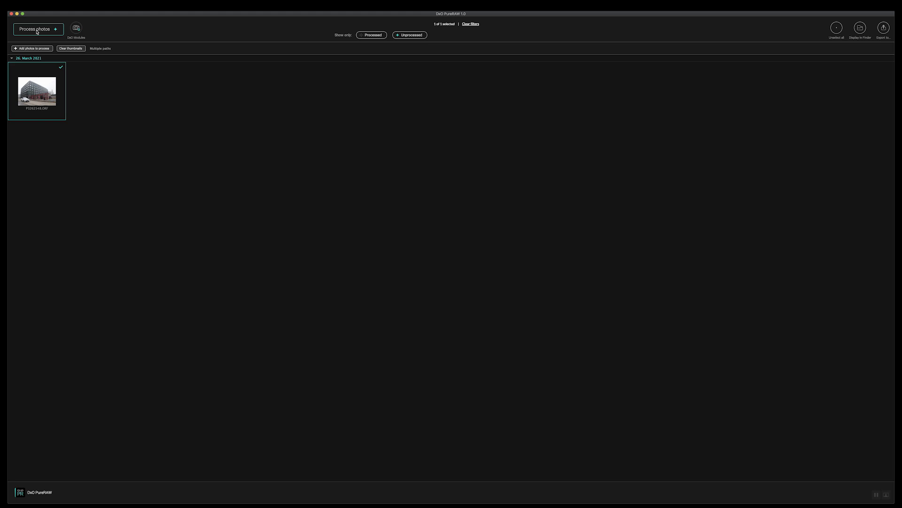
In the Process 1 photo settings, choose the DeepPRIME method and DNG output format.
click(36, 29)
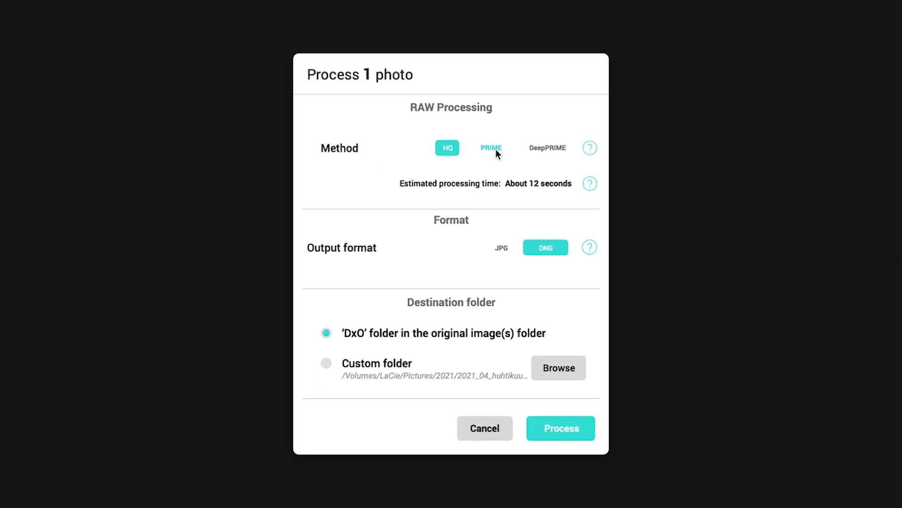
click(495, 148)
click(554, 148)
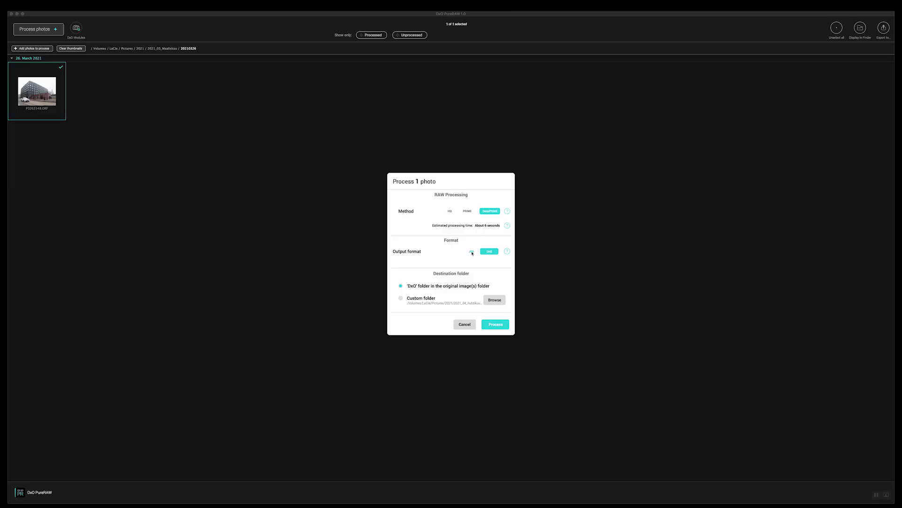
click(471, 251)
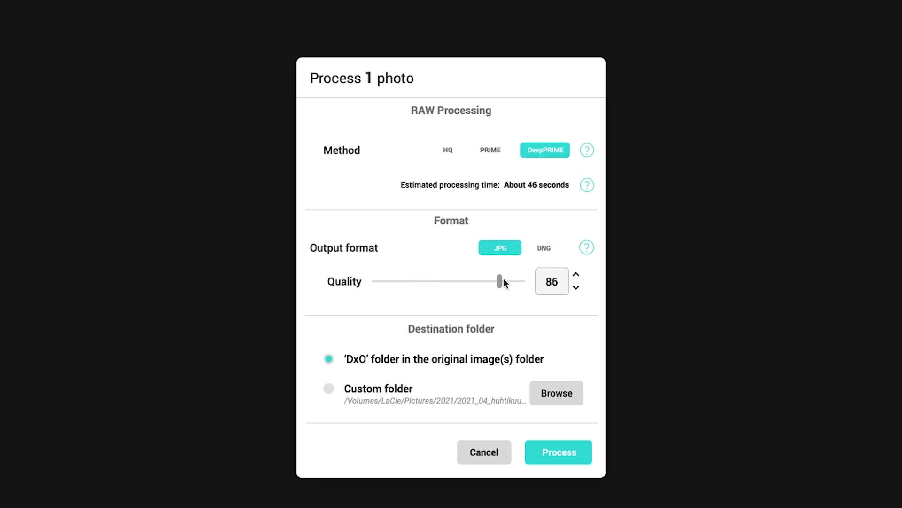
click(547, 250)
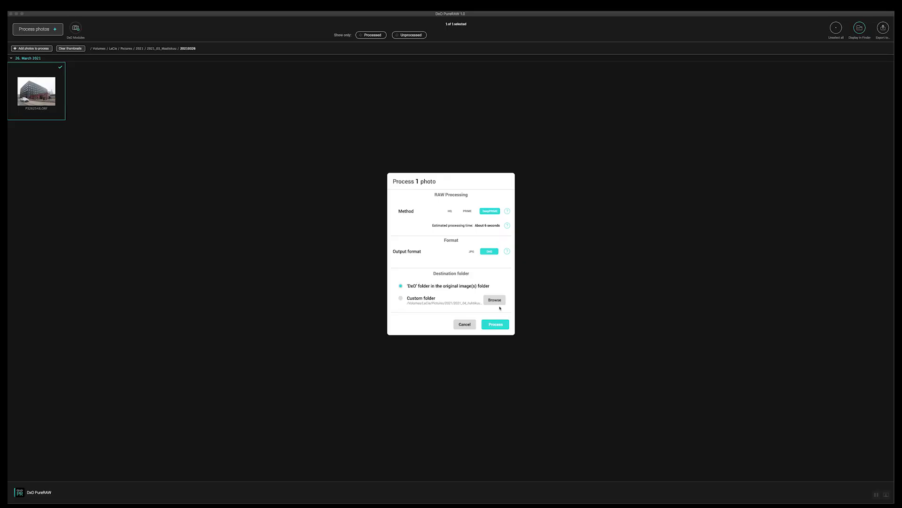
Process the photo, then check the Export to list and keep Adobe Lightroom Classic.
click(495, 324)
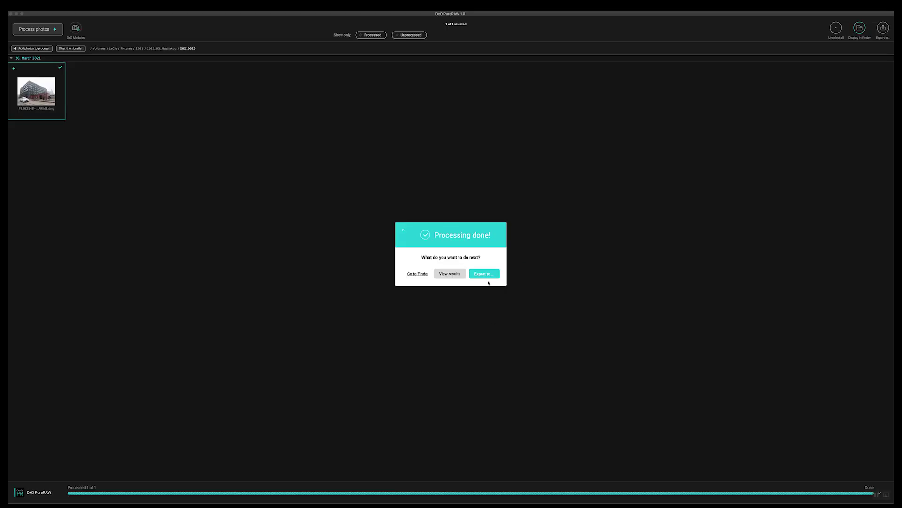
click(485, 277)
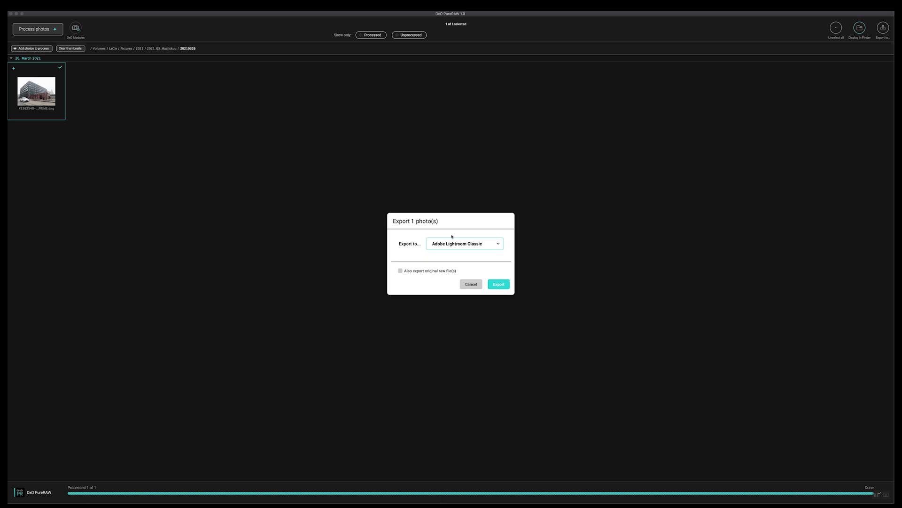
click(493, 247)
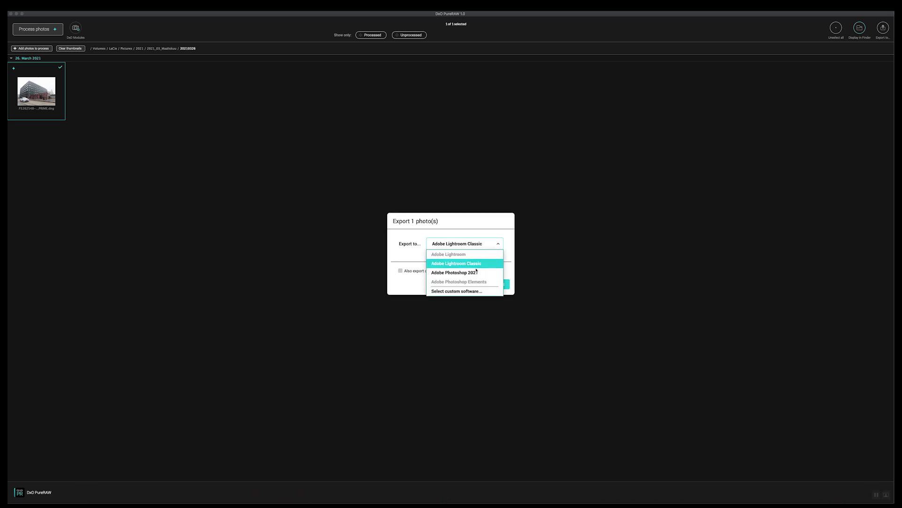
click(499, 244)
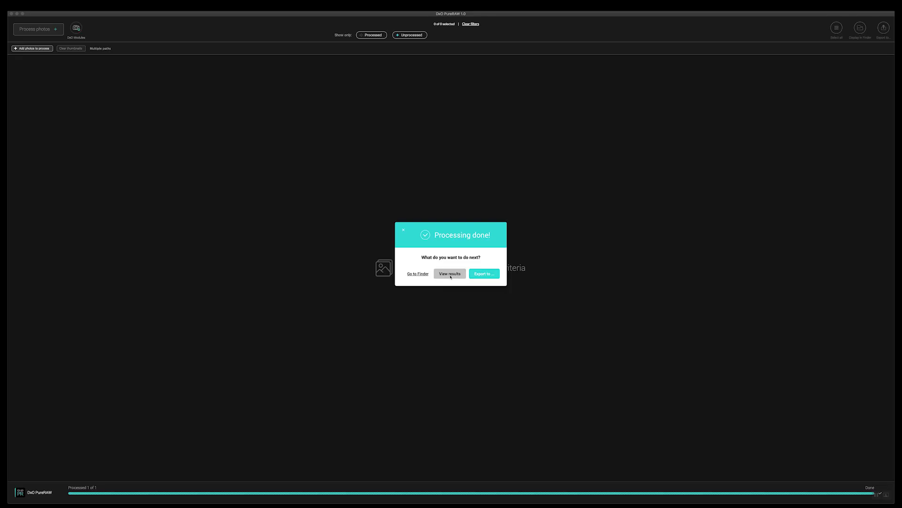
View the results and slide the Original RAW / Processed DNG divider left across the building.
click(450, 274)
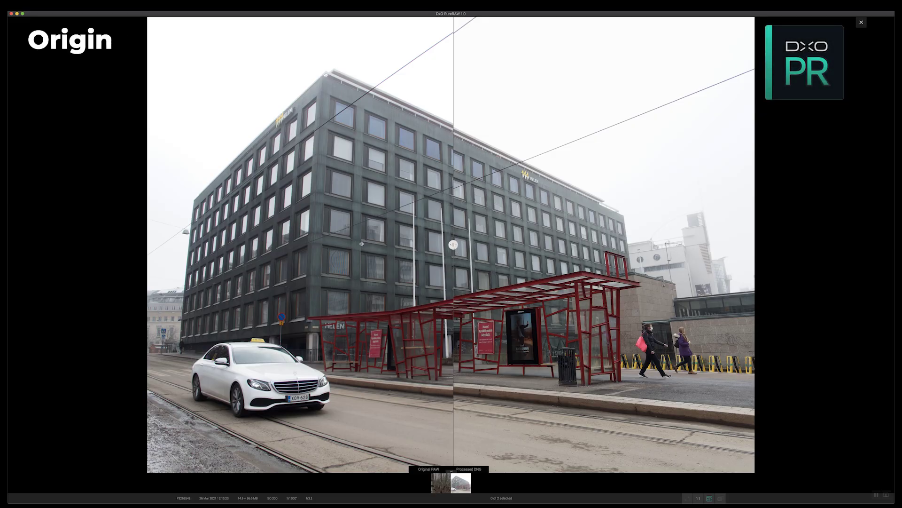
drag(454, 245, 195, 245)
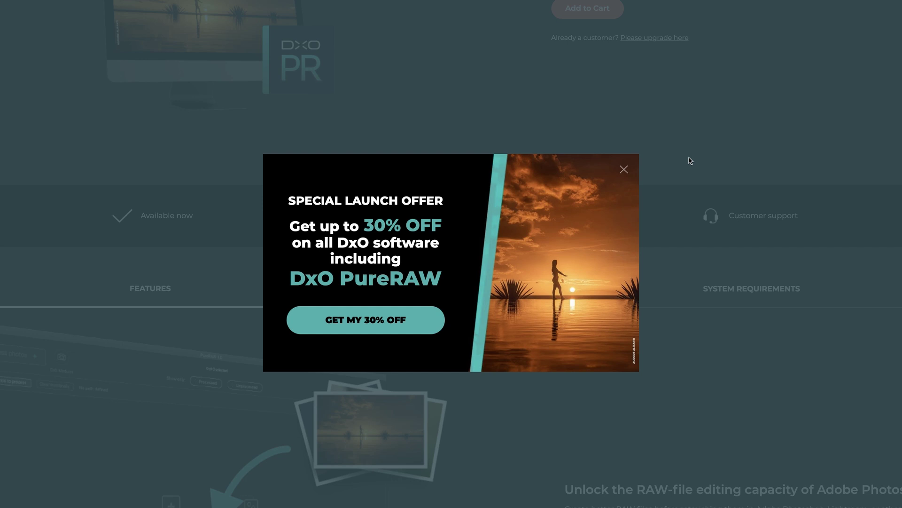
Close the Special Launch Offer popup and scroll through the DxO PureRAW shop page.
click(625, 170)
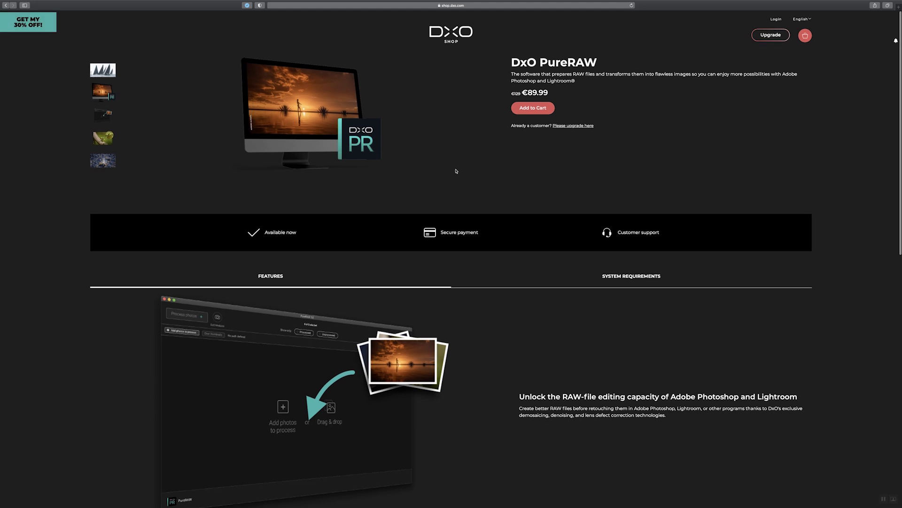
scroll(456, 171, down, 5)
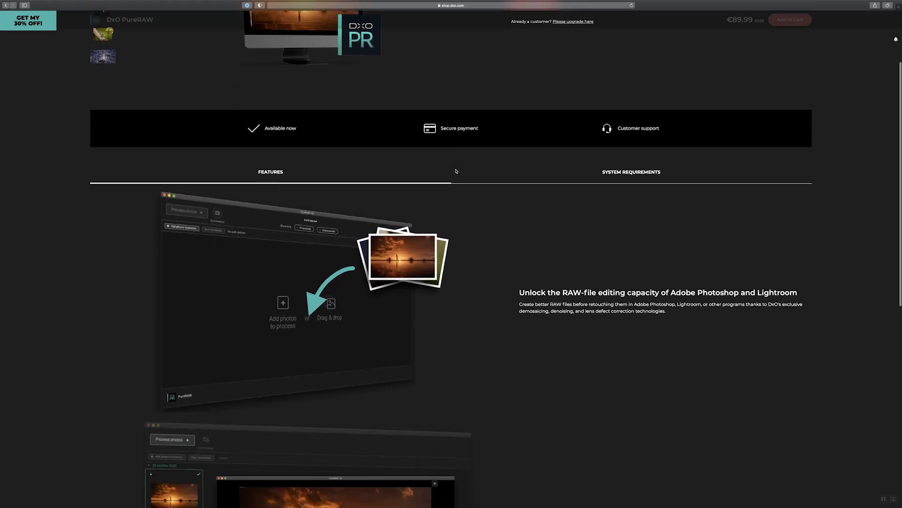
scroll(456, 171, down, 2)
scroll(456, 171, up, 5)
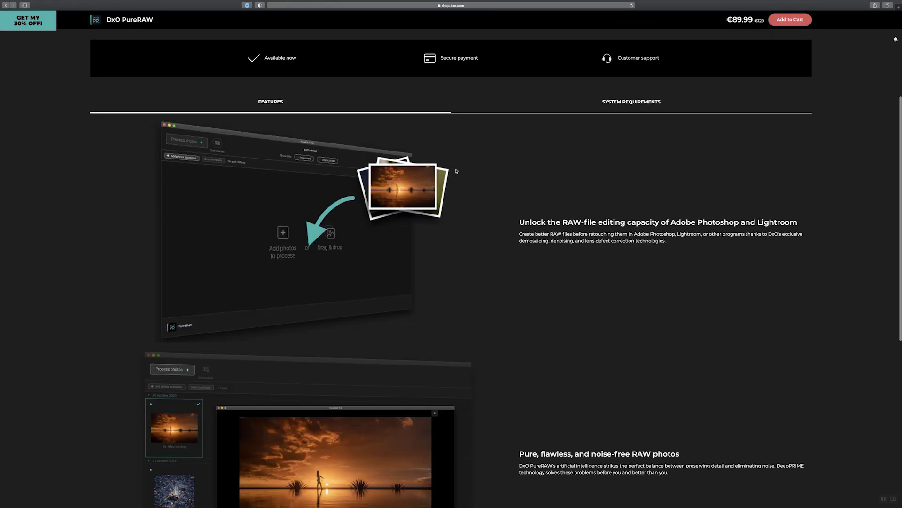
scroll(456, 171, up, 3)
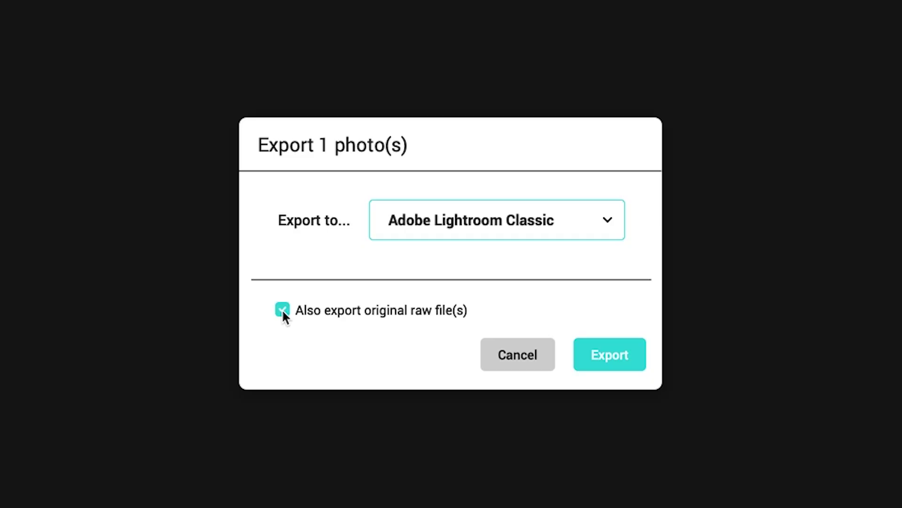
Export the processed DNG plus its original raw file to Adobe Lightroom Classic.
click(610, 354)
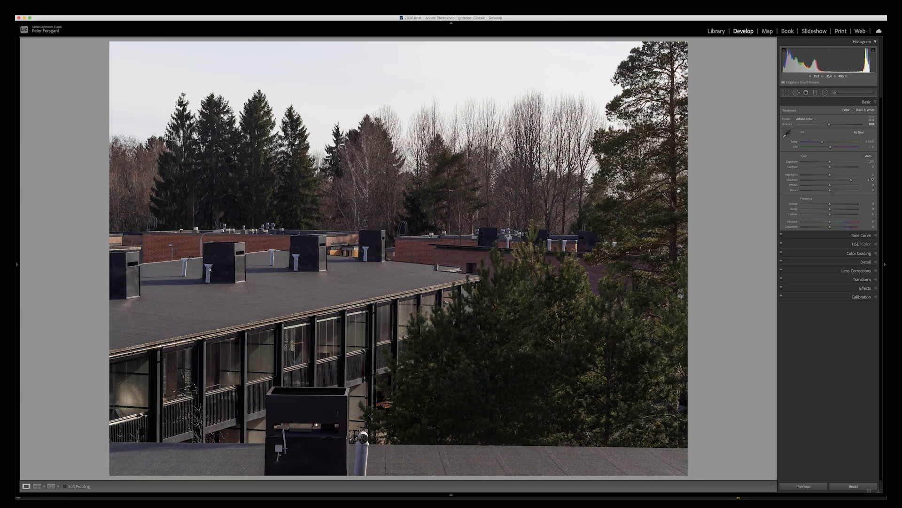
Zoom in on the rooftop to inspect detail with Shadows at +77.
click(208, 268)
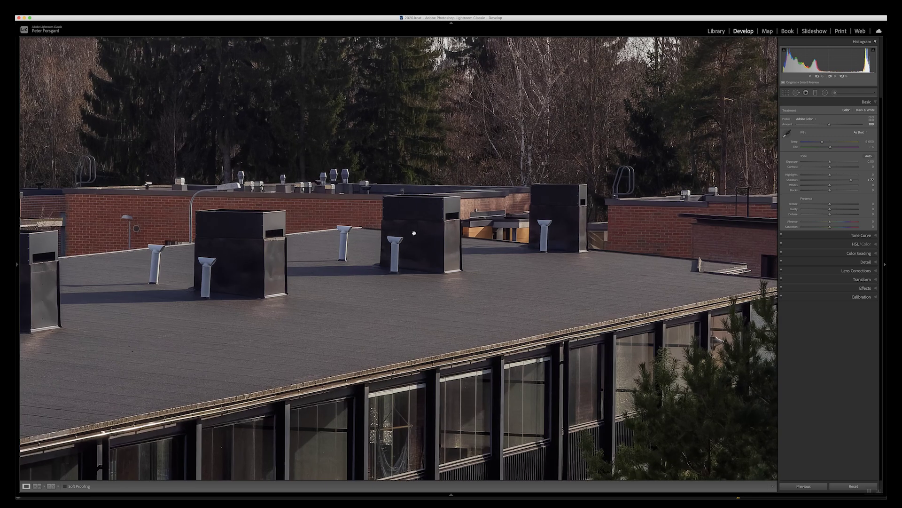